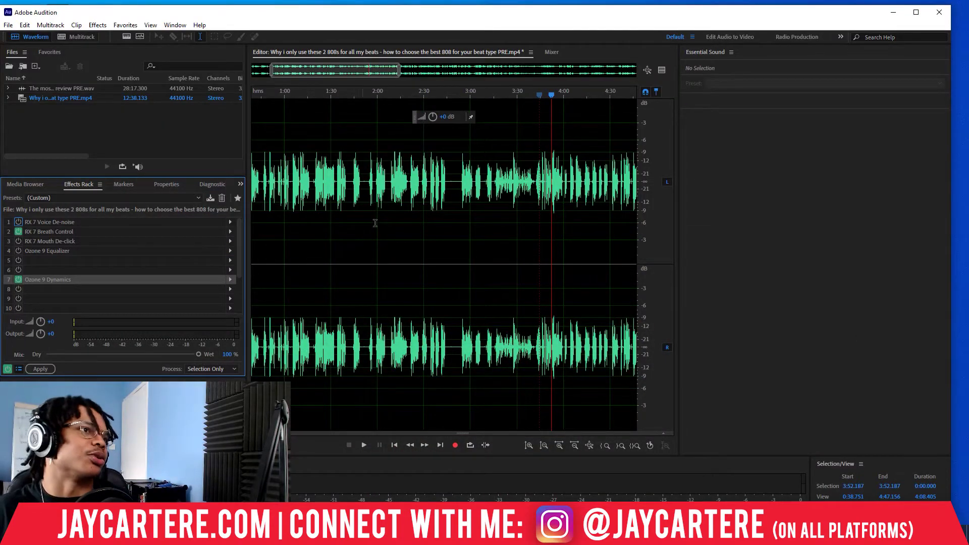
Preview the vocal near 1:54 with RX 7 Breath Control bypassed, then re-enable slot 2.
{"action": "left_click", "coordinate": [19, 231]}
{"action": "left_click_drag", "start_coordinate": [377, 88], "coordinate": [367, 96]}
{"action": "key", "text": "space"}
{"action": "key", "text": "space"}
{"action": "left_click", "coordinate": [18, 232]}
Open the RX 7 Breath Control window from slot 2, reposition it and check its presets list.
{"action": "double_click", "coordinate": [49, 232]}
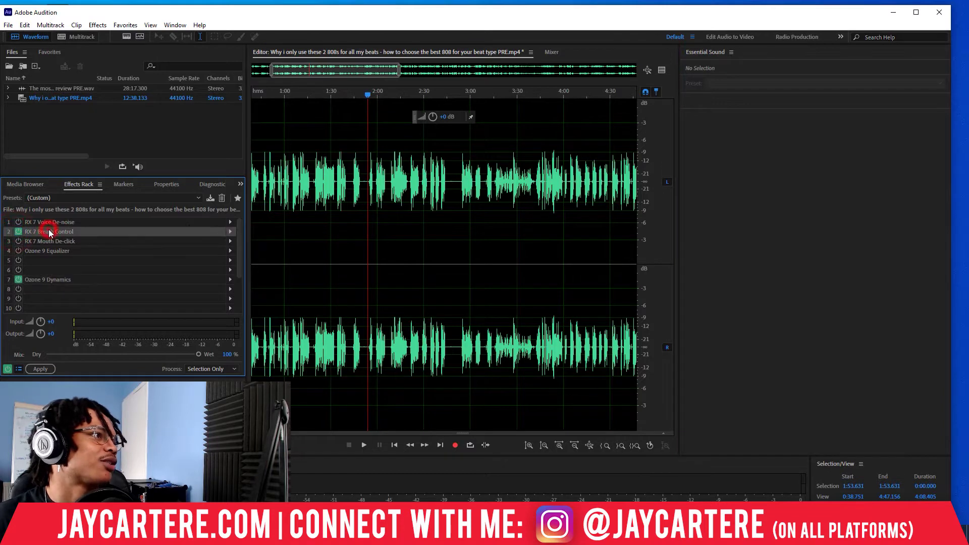
{"action": "left_click_drag", "start_coordinate": [684, 177], "coordinate": [771, 169]}
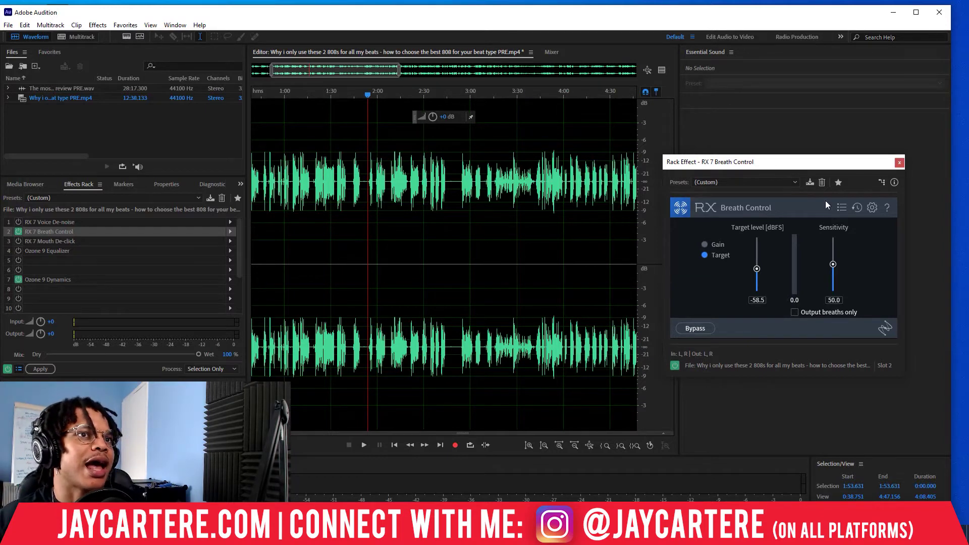
{"action": "left_click", "coordinate": [842, 208]}
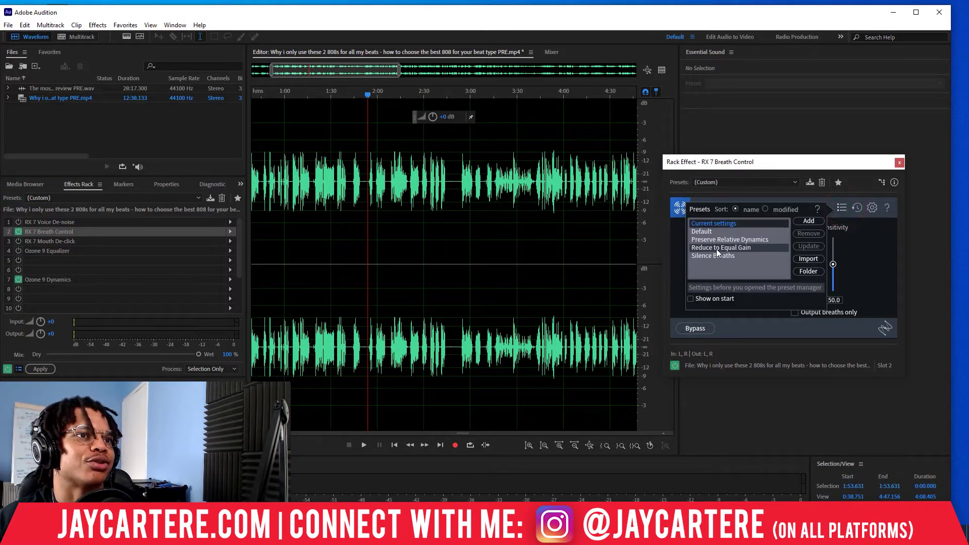
{"action": "left_click", "coordinate": [843, 208]}
{"action": "left_click_drag", "start_coordinate": [823, 162], "coordinate": [782, 141]}
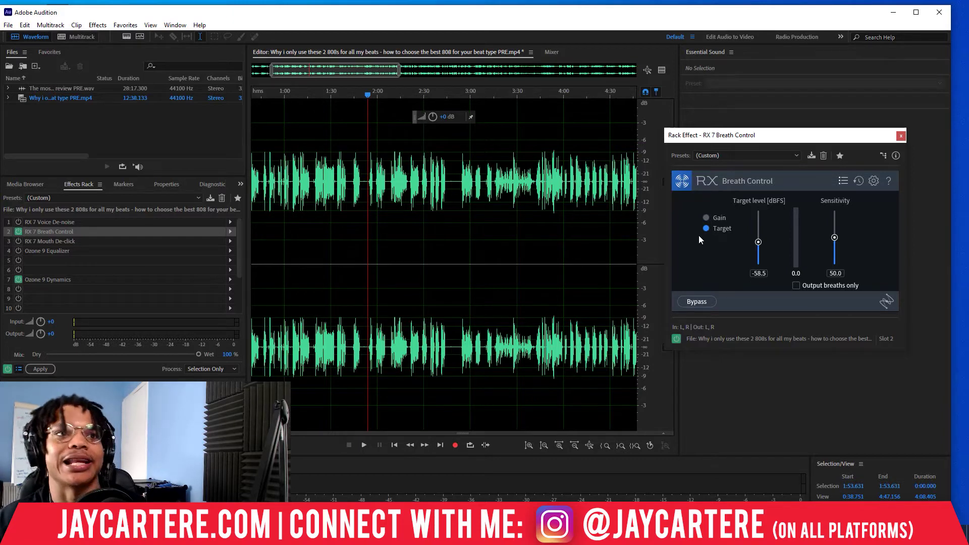
Compare the vocal near 1:53 with Breath Control active and bypassed, then un-bypass it.
{"action": "key", "text": "space"}
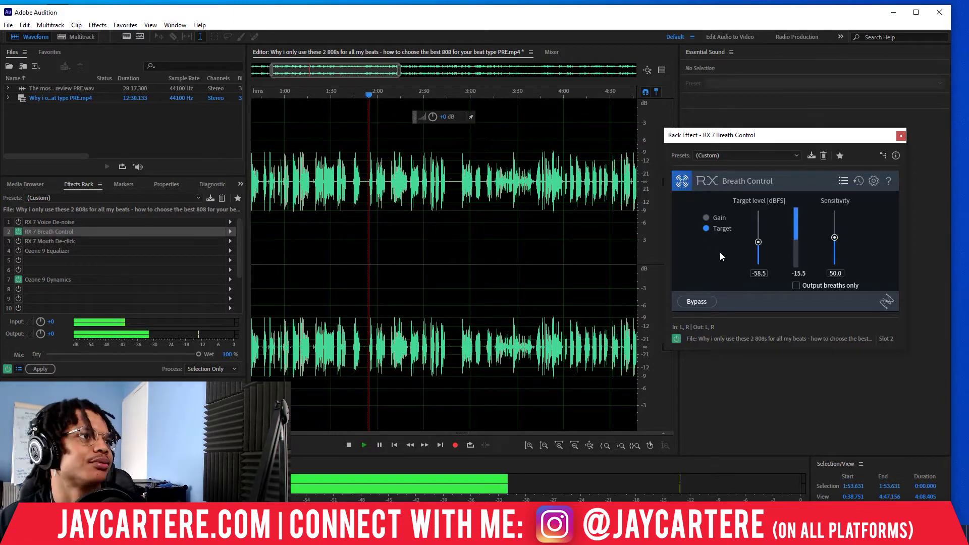
{"action": "key", "text": "space"}
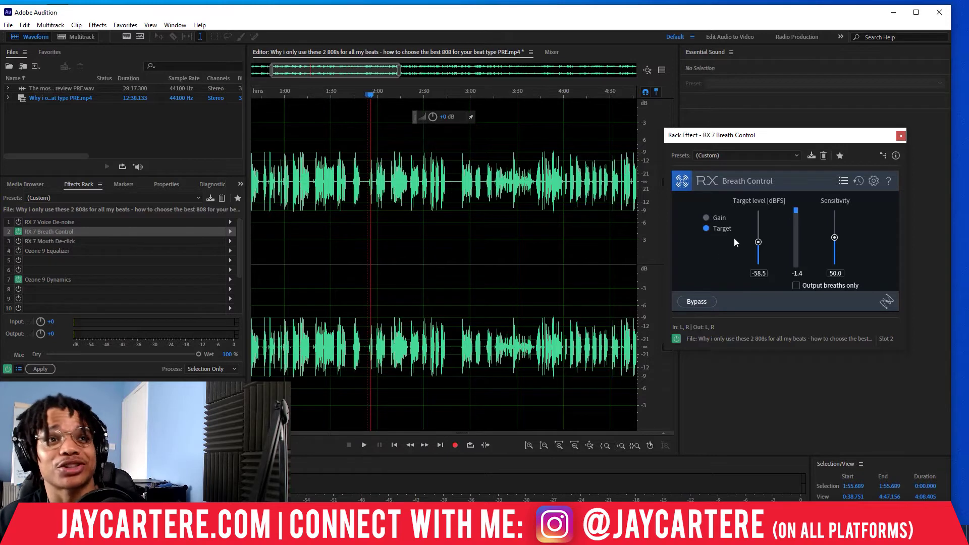
{"action": "left_click", "coordinate": [367, 99]}
{"action": "key", "text": "space"}
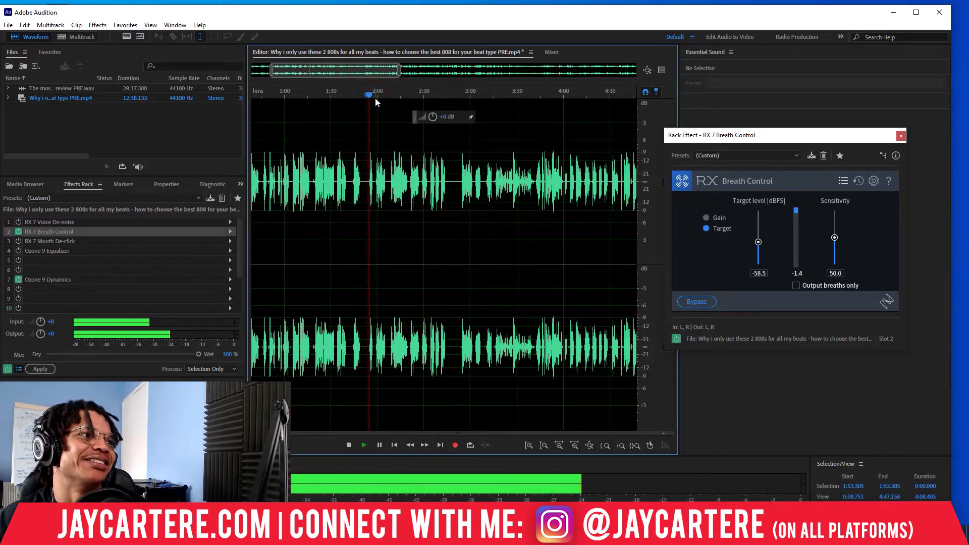
{"action": "key", "text": "space"}
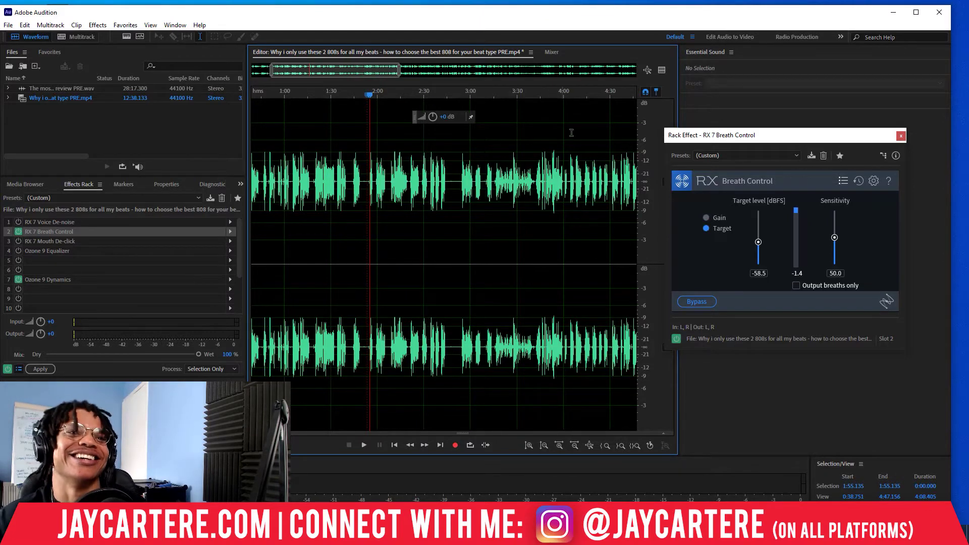
{"action": "left_click", "coordinate": [692, 302]}
Lower the Breath Control target level to -62.3 dBFS and replay from near 1:54.
{"action": "left_click", "coordinate": [367, 99]}
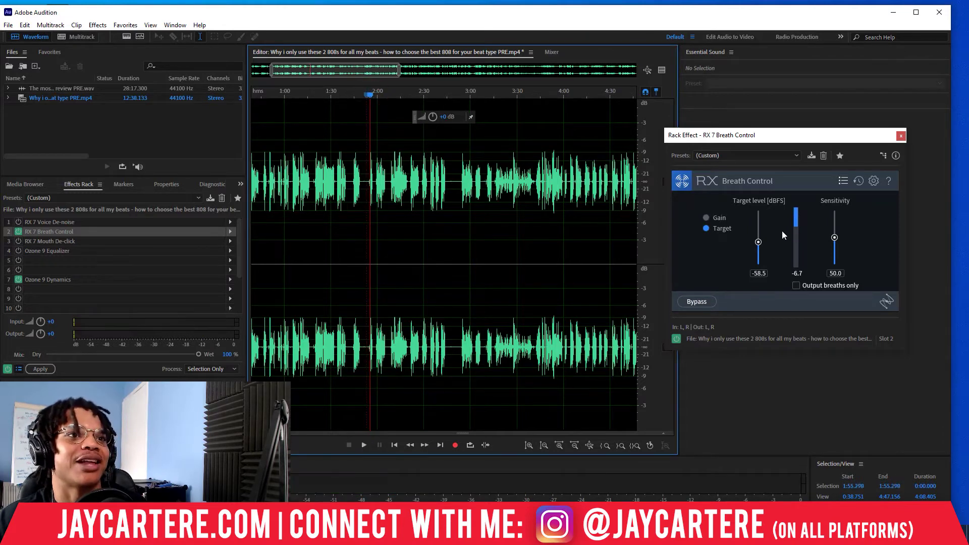
{"action": "left_click_drag", "start_coordinate": [759, 243], "coordinate": [758, 245]}
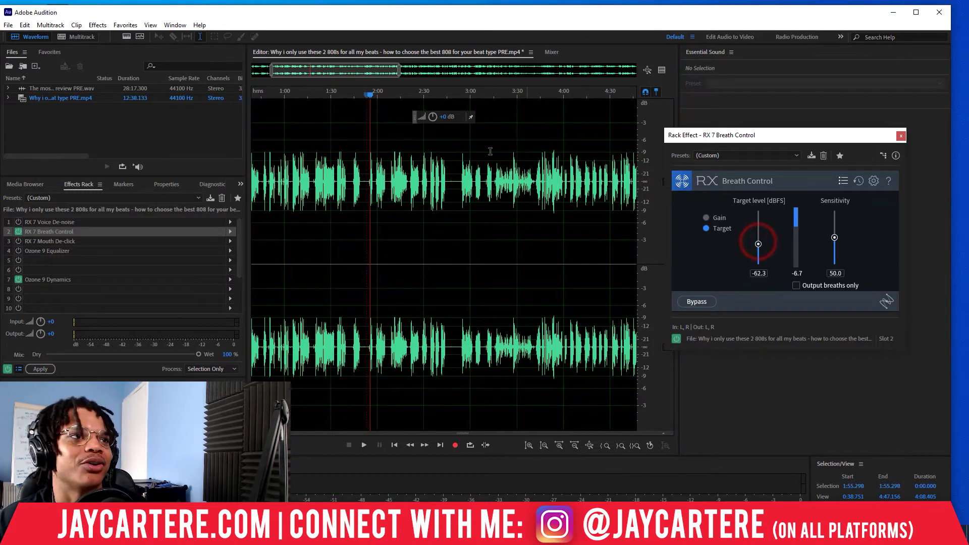
{"action": "left_click", "coordinate": [370, 100]}
{"action": "key", "text": "space"}
{"action": "key", "text": "space"}
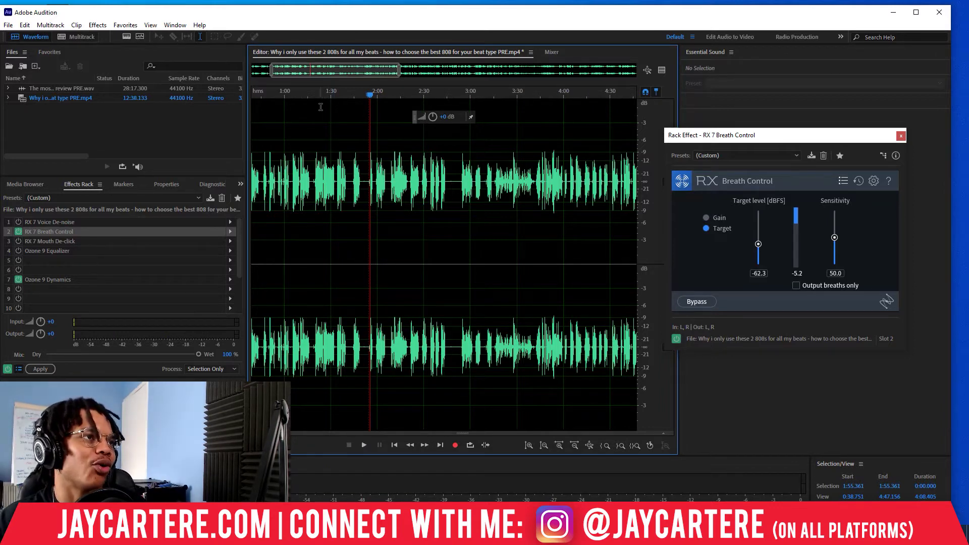
{"action": "left_click", "coordinate": [379, 95]}
{"action": "left_click", "coordinate": [389, 95]}
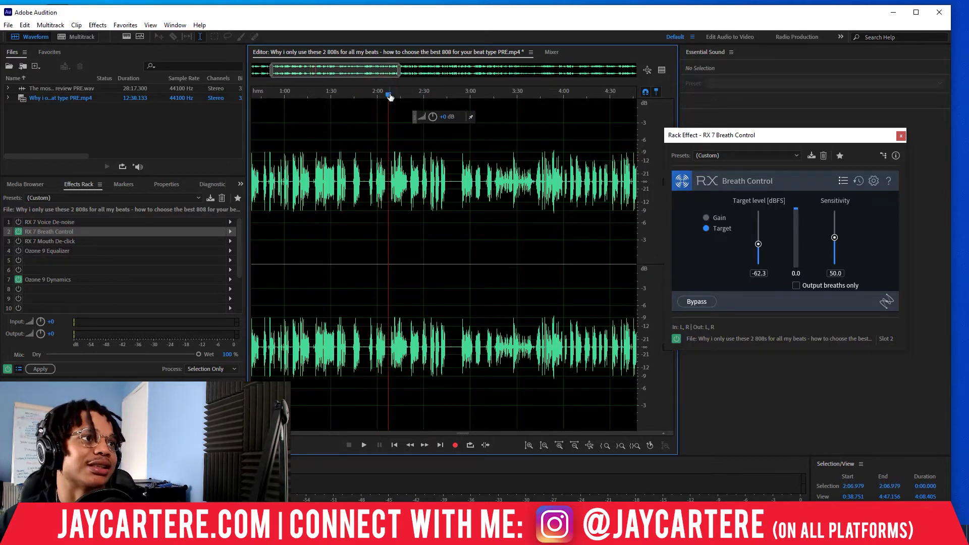
{"action": "key", "text": "space"}
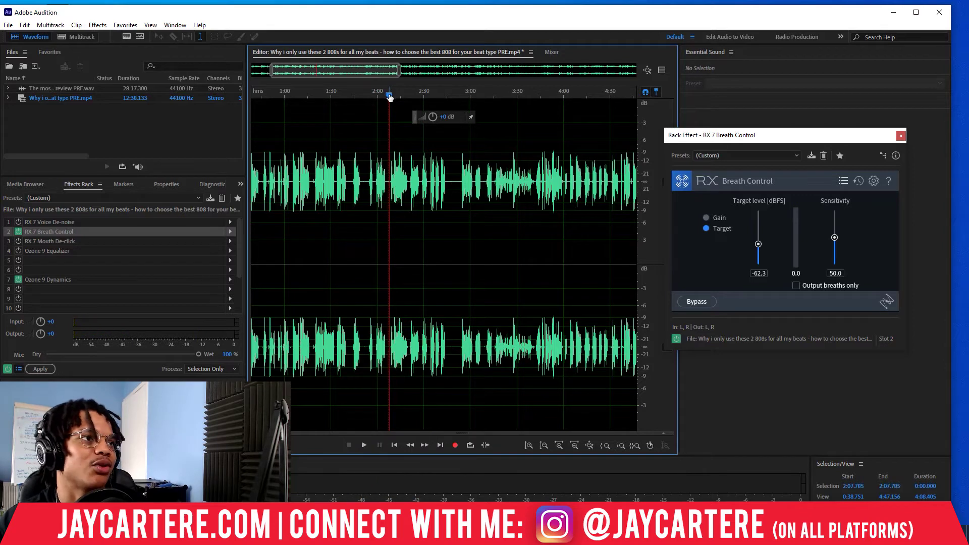
{"action": "key", "text": "space"}
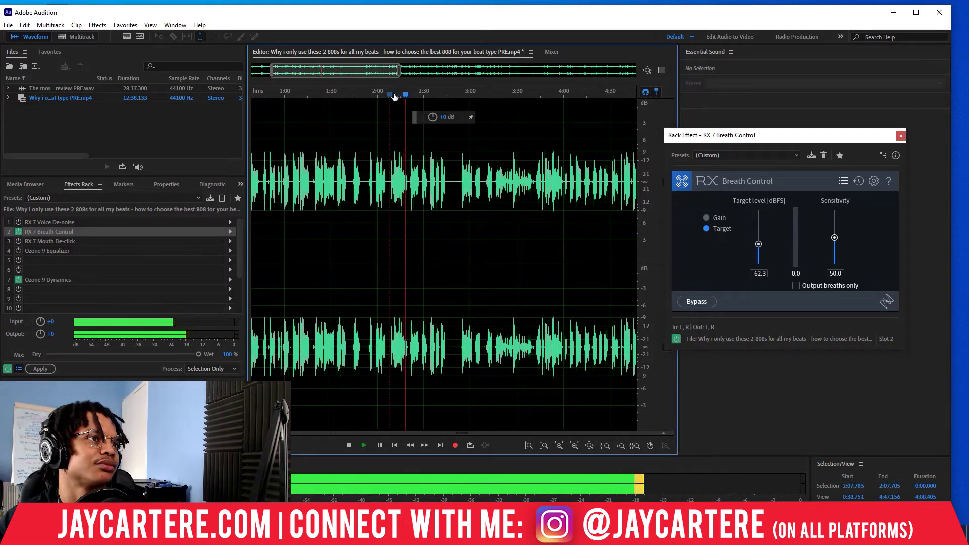
{"action": "key", "text": "space"}
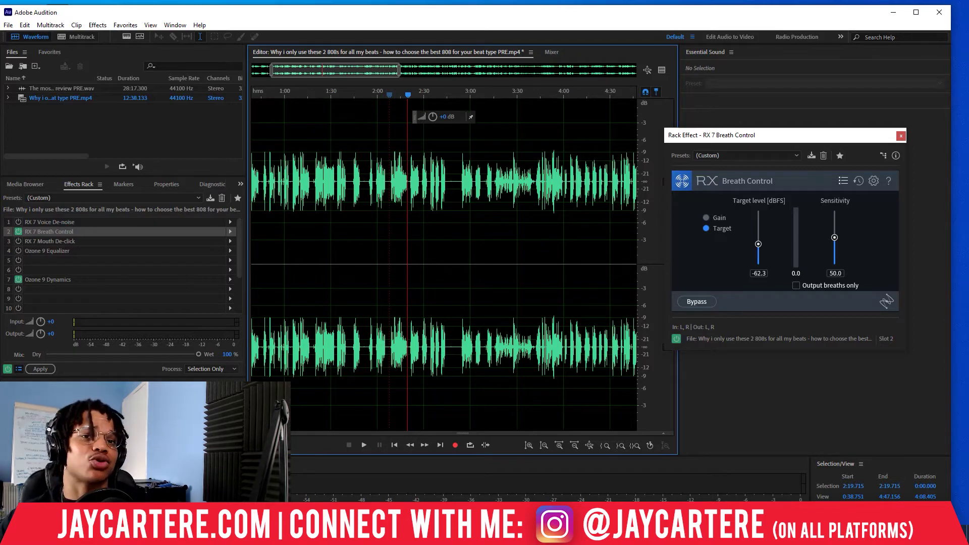
{"action": "left_click", "coordinate": [409, 95]}
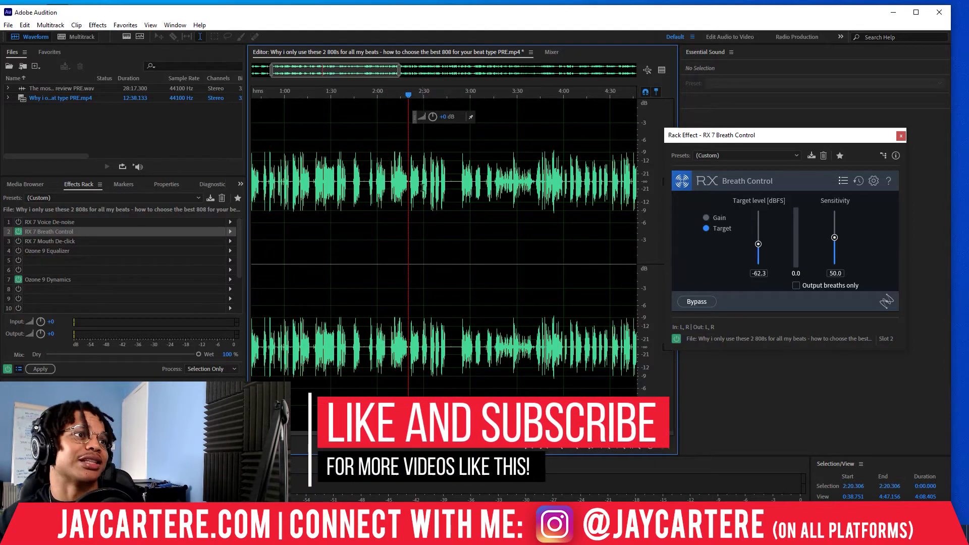
Switch on RX 7 Voice De-noise in slot 1, open its window, review presets, and place the playhead at 2:44.
{"action": "left_click", "coordinate": [19, 222]}
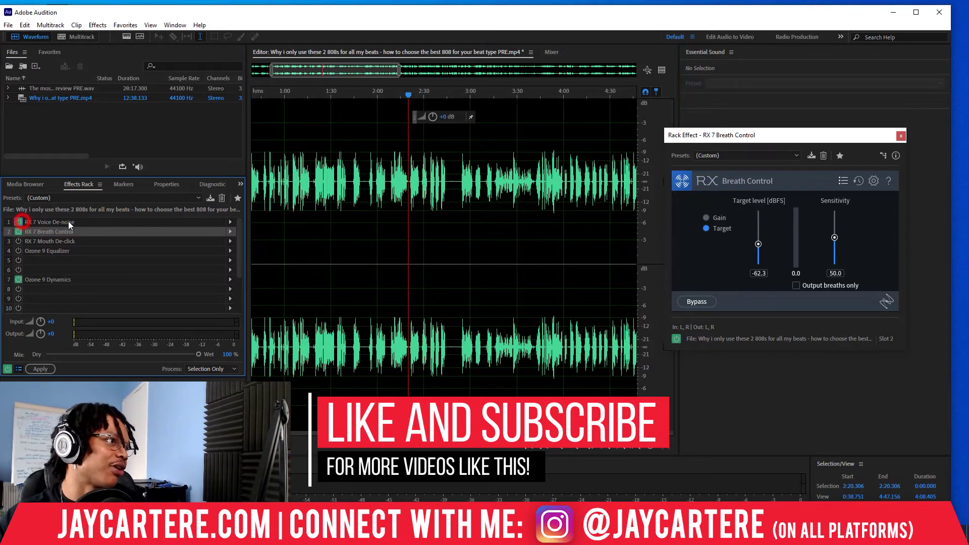
{"action": "left_click", "coordinate": [71, 221]}
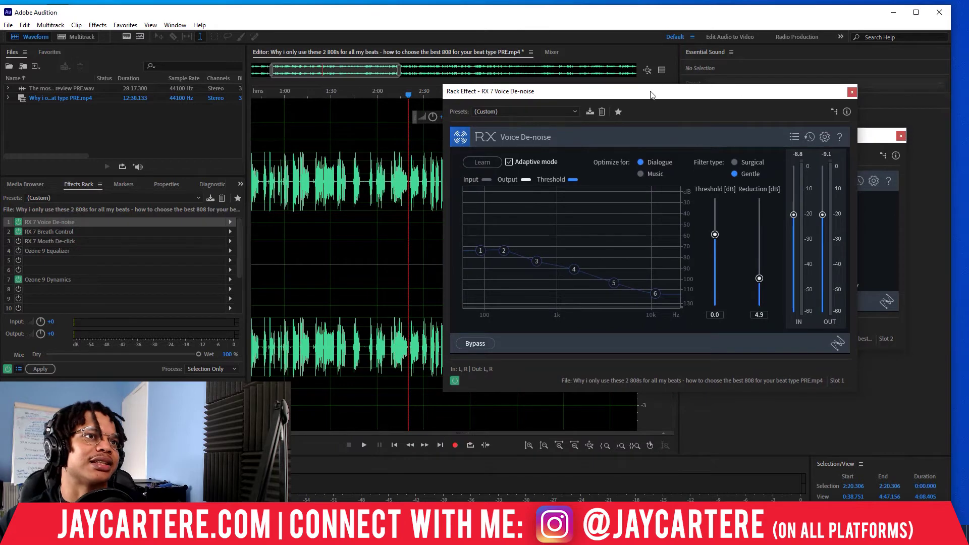
{"action": "left_click_drag", "start_coordinate": [651, 94], "coordinate": [591, 87]}
{"action": "left_click", "coordinate": [735, 129]}
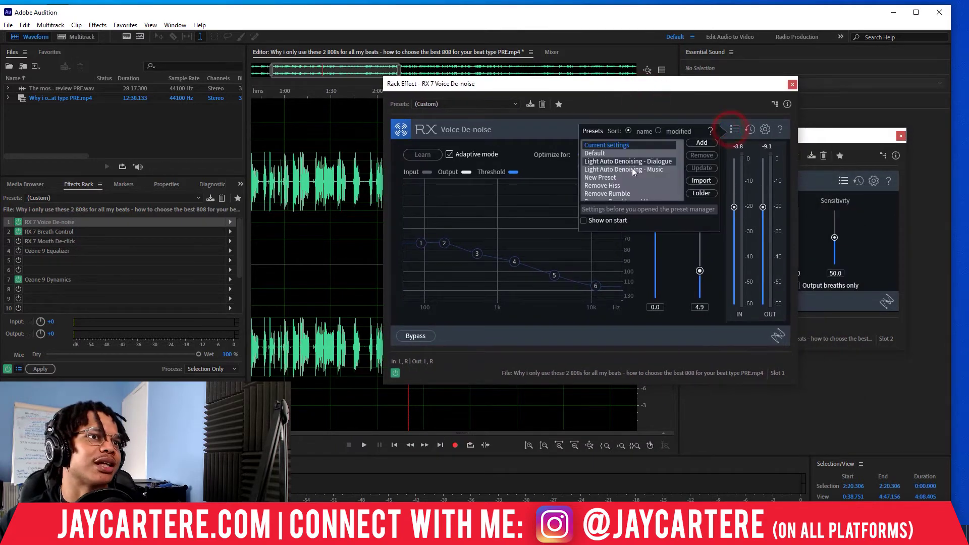
{"action": "left_click", "coordinate": [734, 129]}
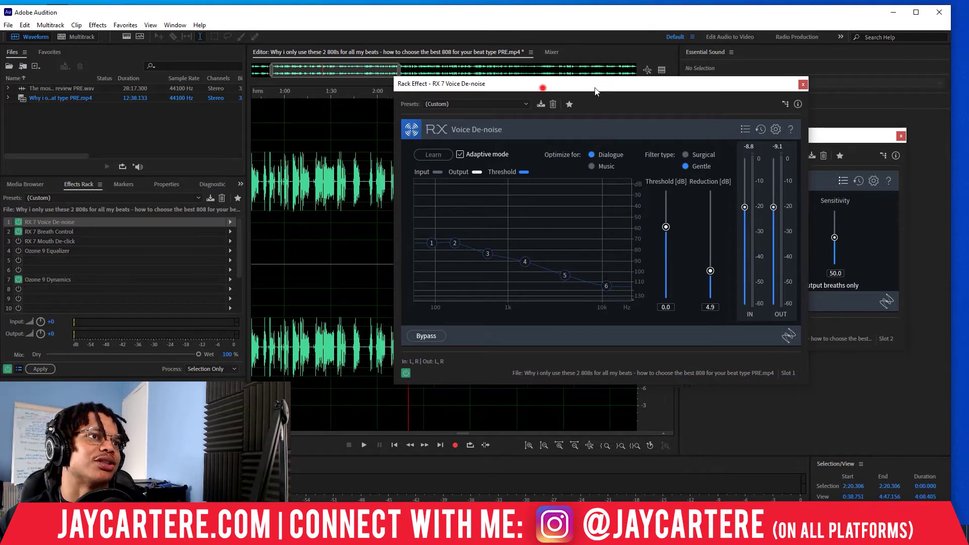
{"action": "left_click_drag", "start_coordinate": [536, 84], "coordinate": [781, 85]}
{"action": "left_click", "coordinate": [448, 95]}
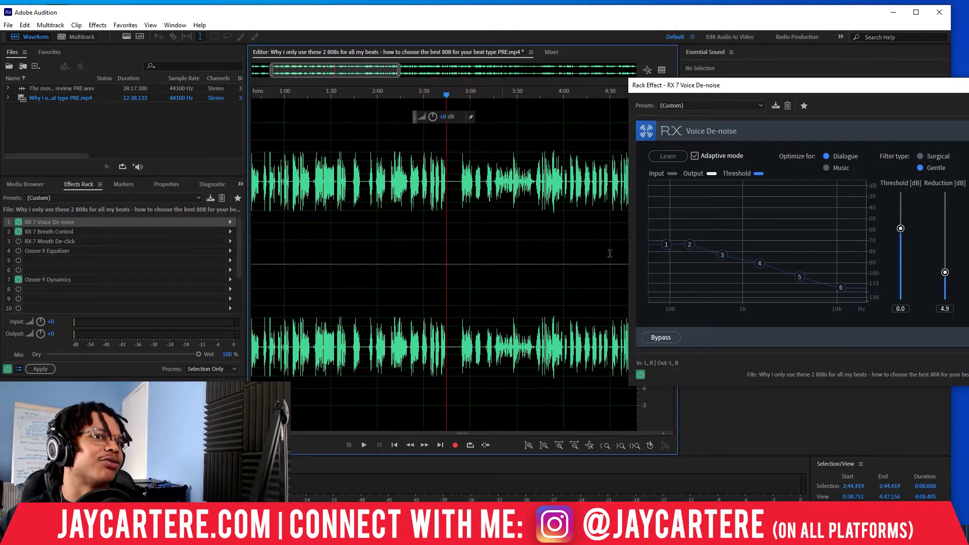
{"action": "left_click", "coordinate": [664, 340]}
{"action": "left_click_drag", "start_coordinate": [42, 336], "coordinate": [202, 322]}
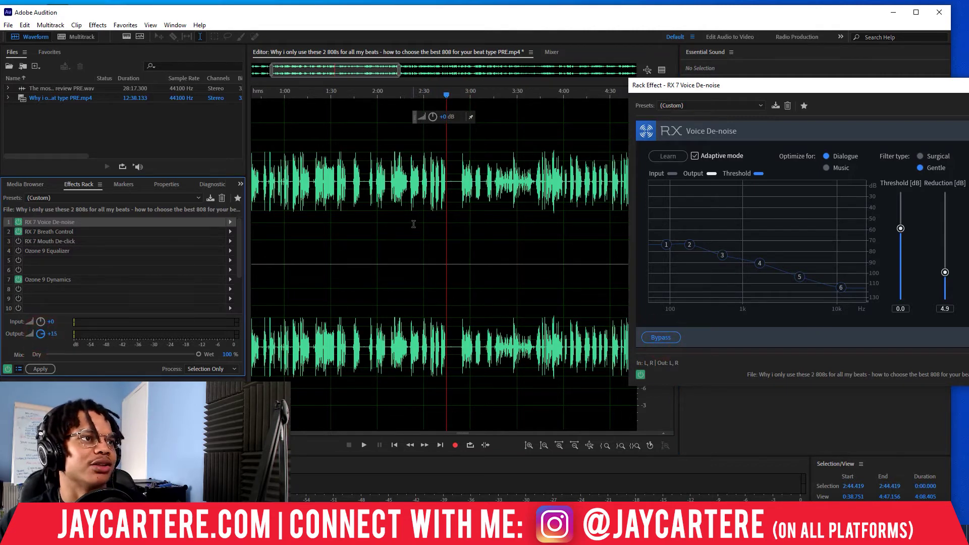
{"action": "key", "text": "space"}
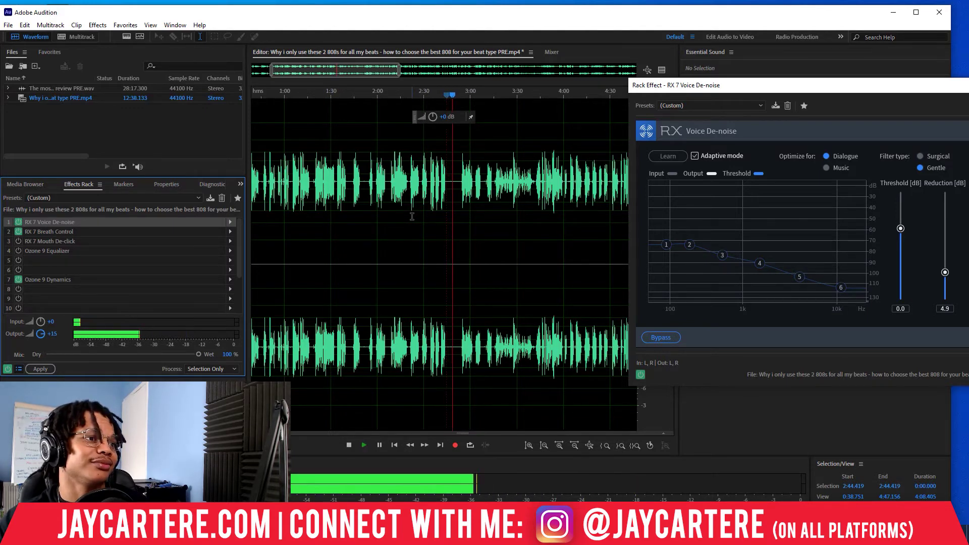
{"action": "key", "text": "space"}
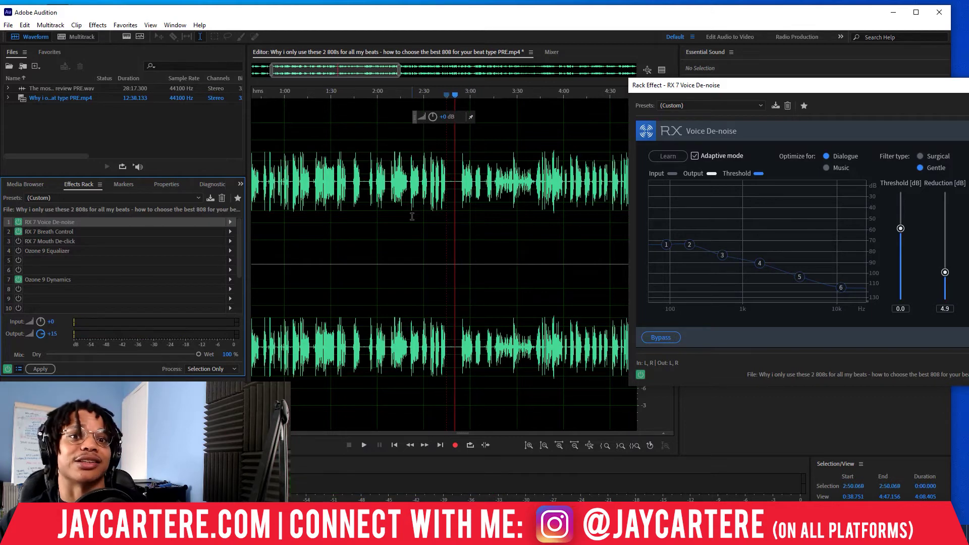
{"action": "key", "text": "space"}
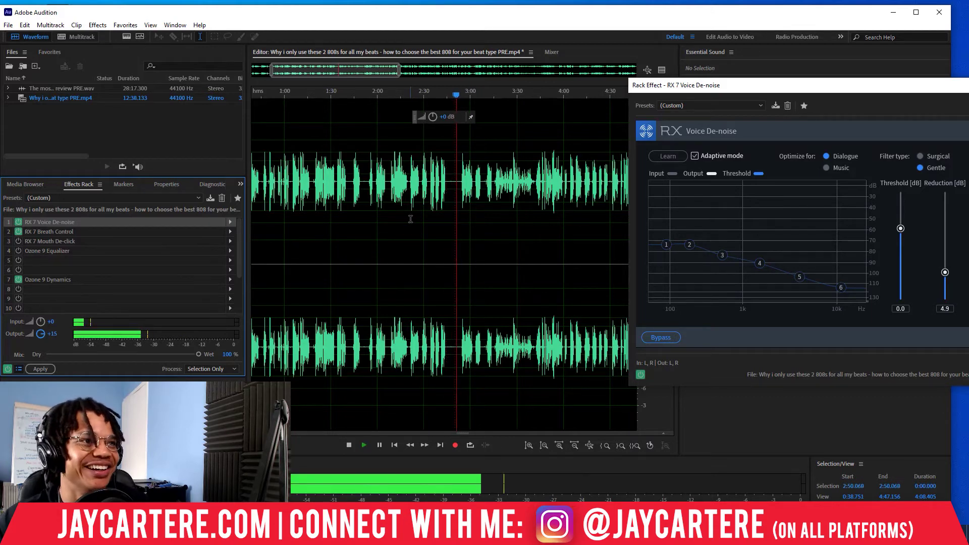
{"action": "key", "text": "space"}
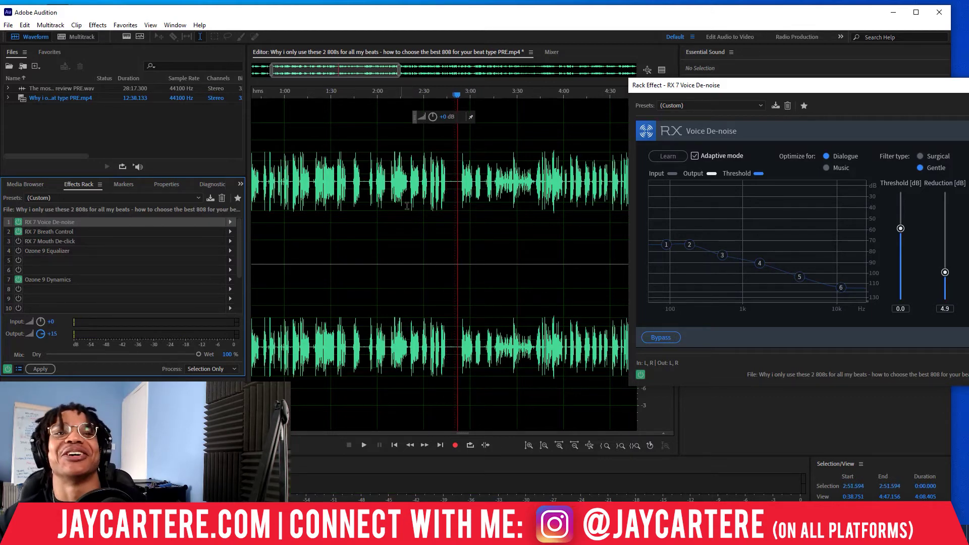
{"action": "left_click", "coordinate": [448, 96]}
{"action": "left_click_drag", "start_coordinate": [447, 96], "coordinate": [446, 95]}
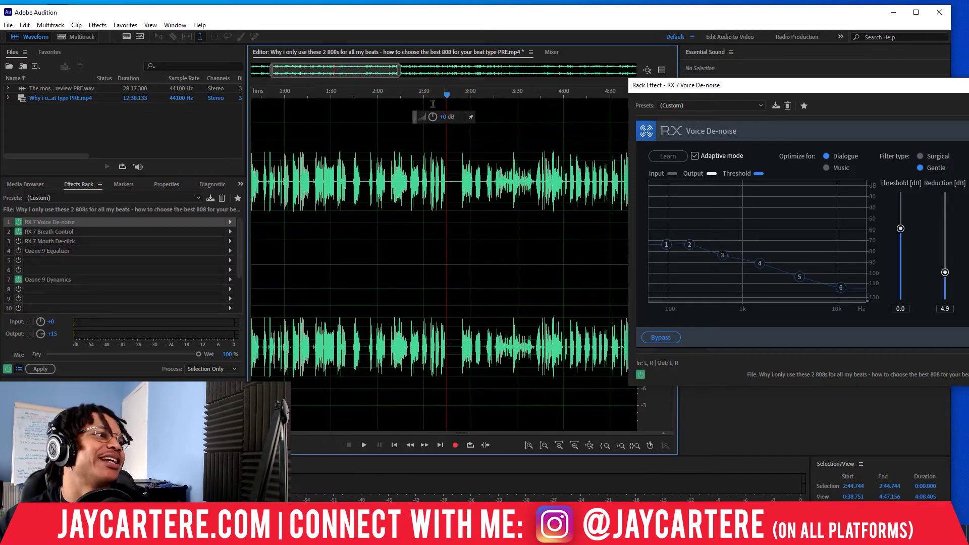
{"action": "left_click", "coordinate": [656, 337]}
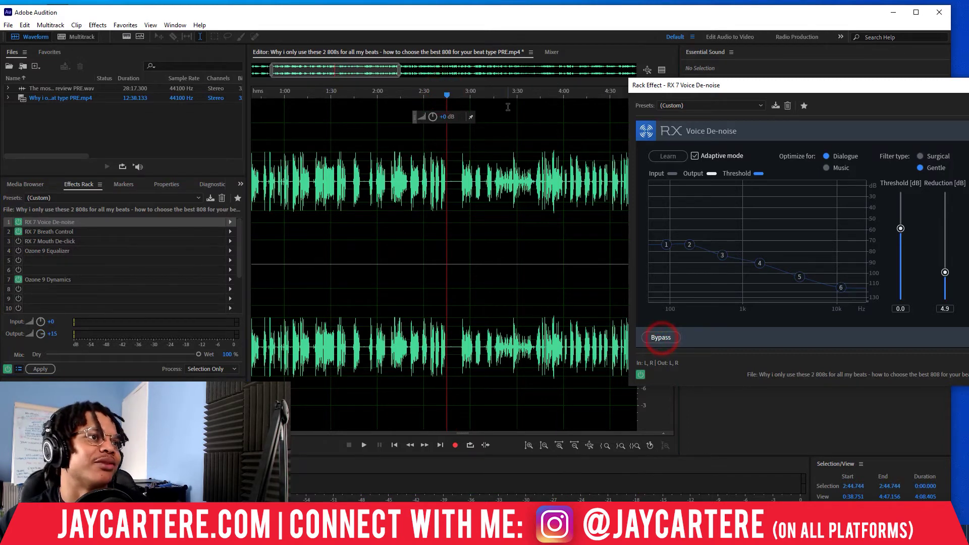
{"action": "left_click", "coordinate": [448, 95]}
{"action": "key", "text": "space"}
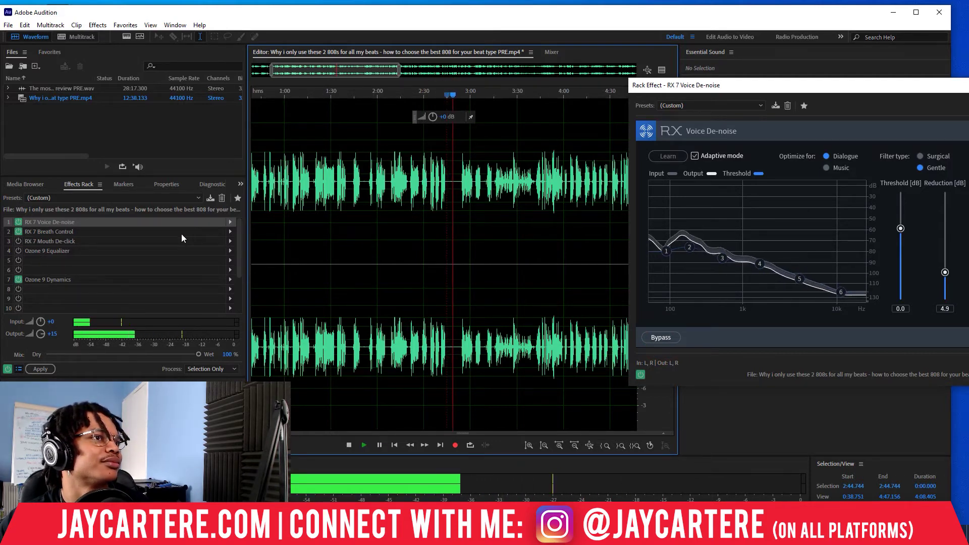
{"action": "left_click_drag", "start_coordinate": [768, 90], "coordinate": [769, 122]}
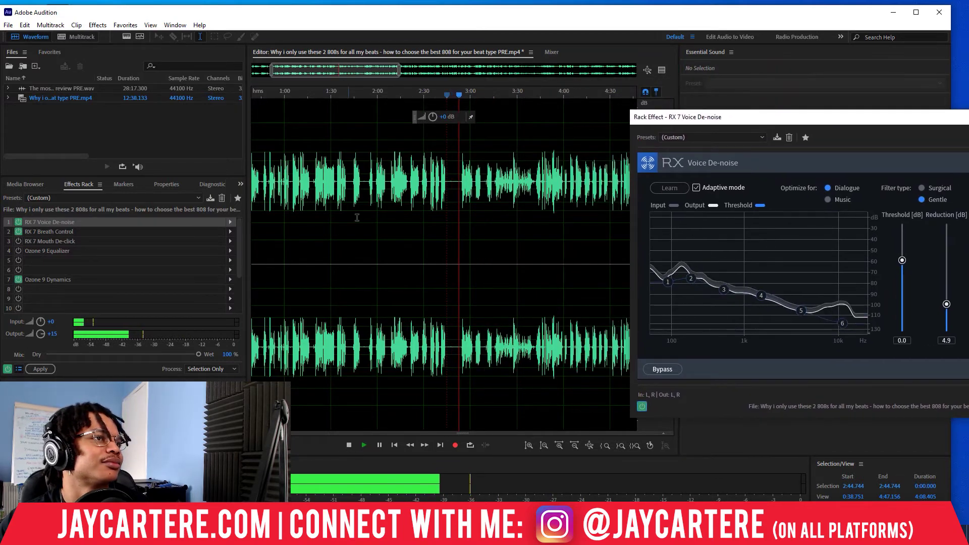
{"action": "left_click", "coordinate": [445, 94]}
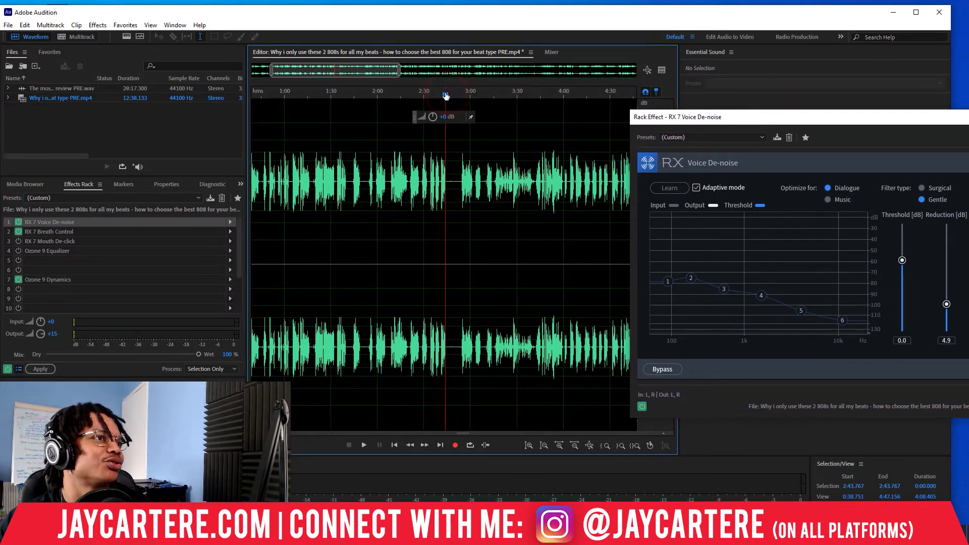
{"action": "key", "text": "space"}
{"action": "left_click", "coordinate": [19, 223]}
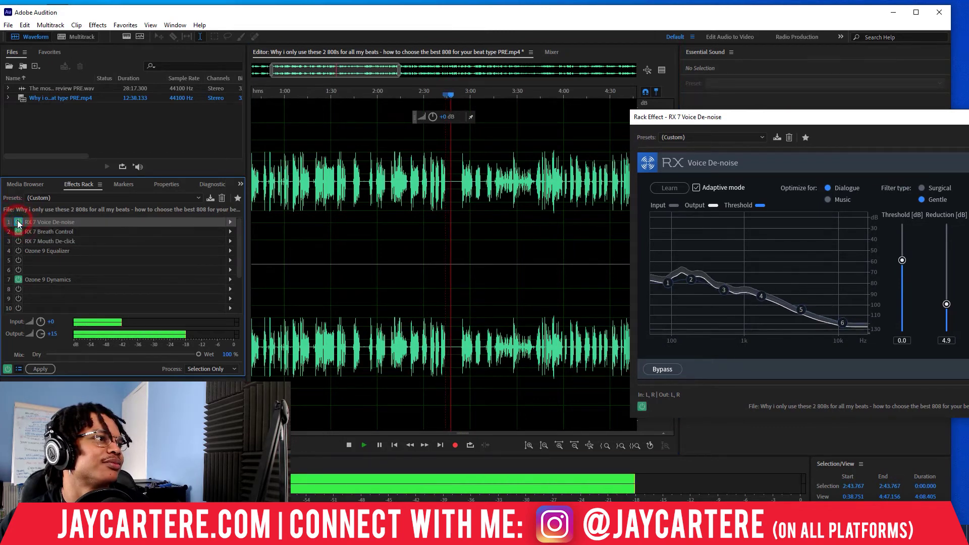
{"action": "left_click", "coordinate": [19, 222]}
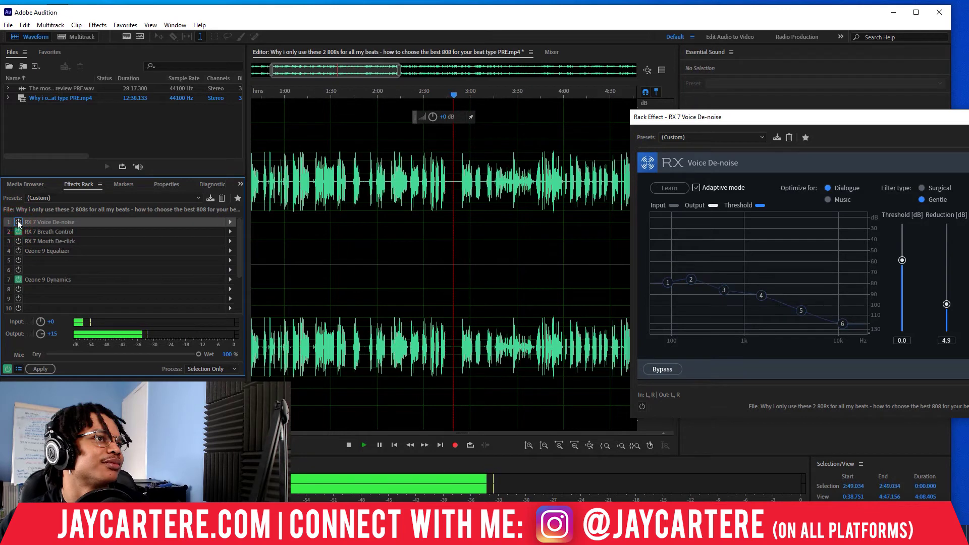
{"action": "left_click", "coordinate": [18, 222]}
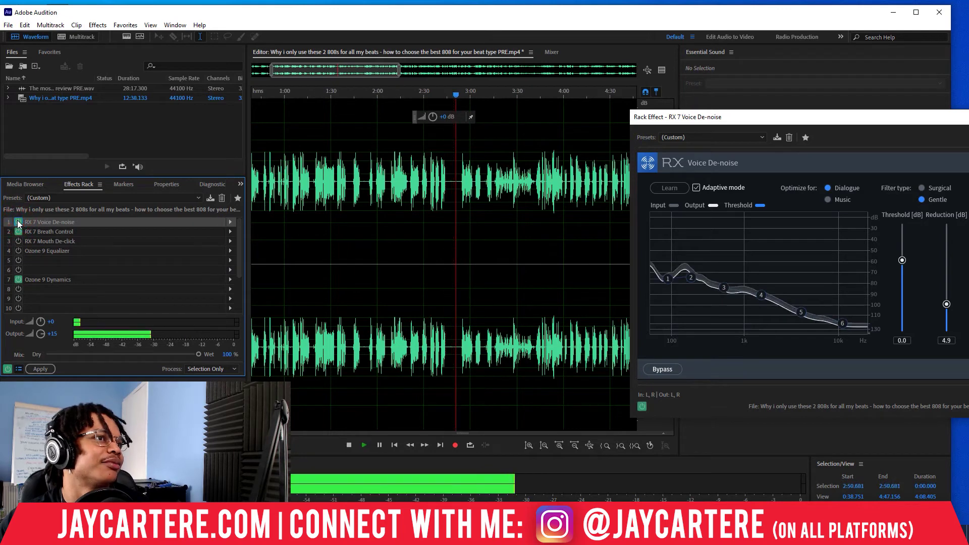
{"action": "key", "text": "space"}
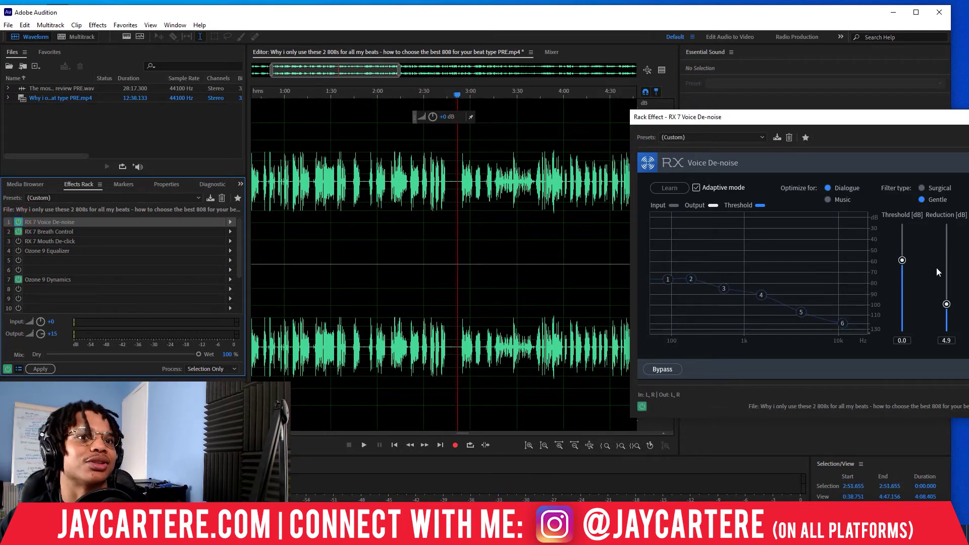
{"action": "left_click", "coordinate": [898, 119]}
Raise Voice De-noise reduction and compare it off and on during playback from 2:44.
{"action": "left_click_drag", "start_coordinate": [878, 294], "coordinate": [877, 279]}
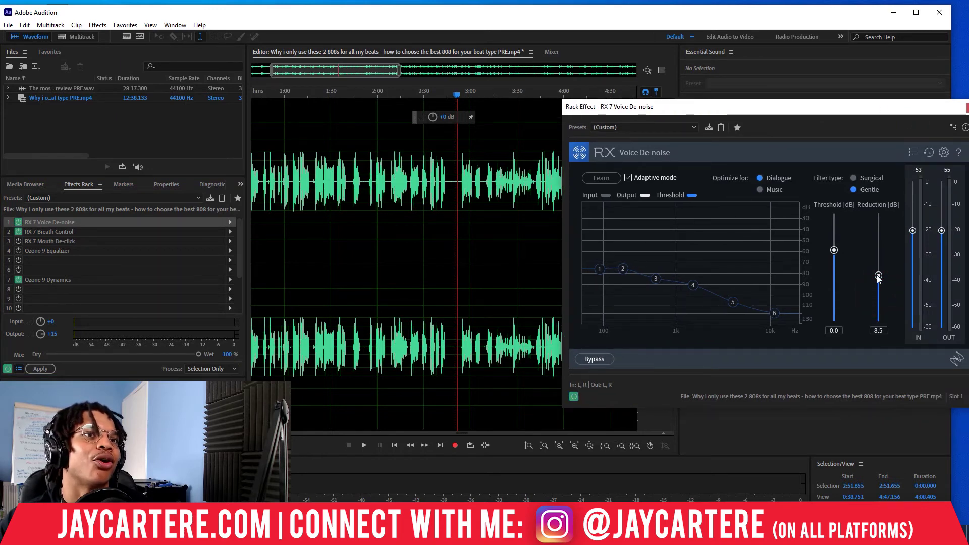
{"action": "left_click_drag", "start_coordinate": [753, 107], "coordinate": [782, 110]}
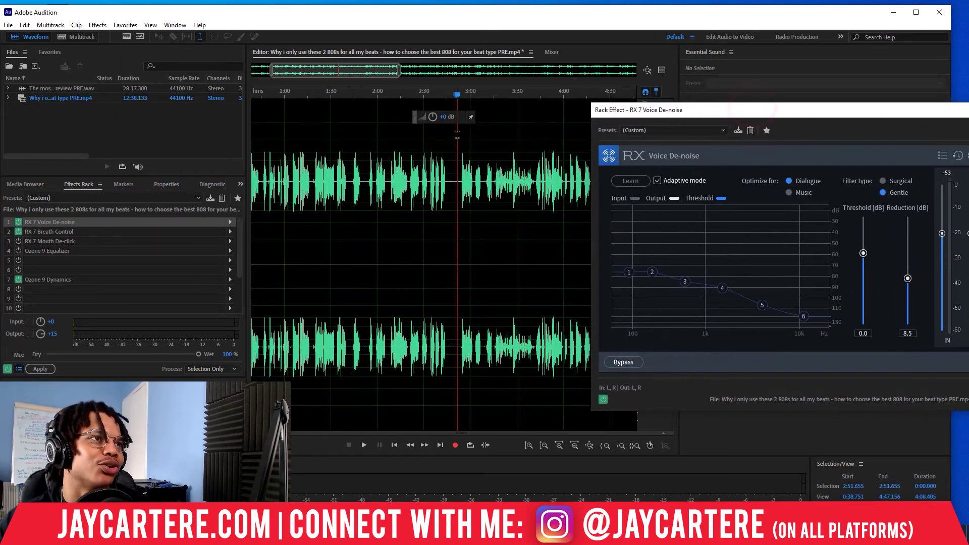
{"action": "left_click", "coordinate": [447, 95]}
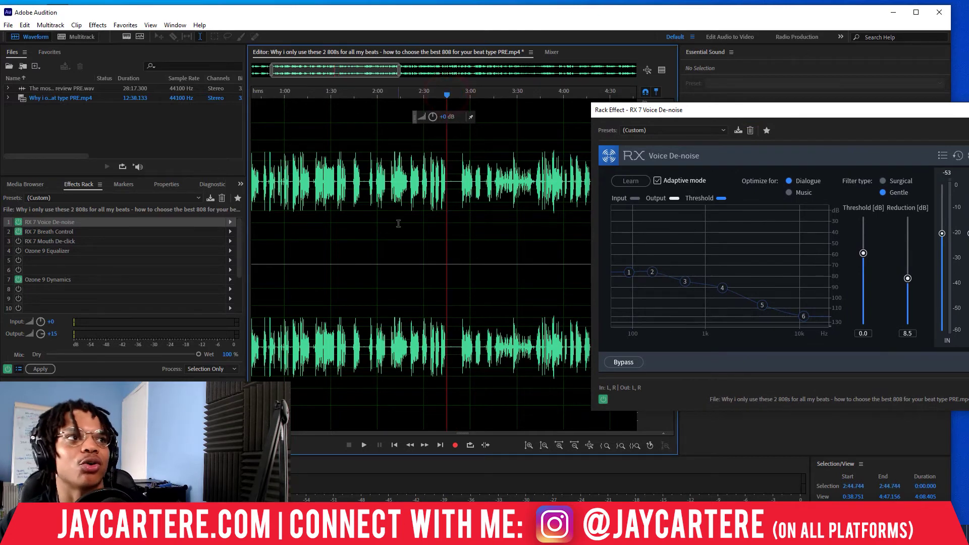
{"action": "left_click", "coordinate": [19, 222]}
{"action": "left_click", "coordinate": [19, 222]}
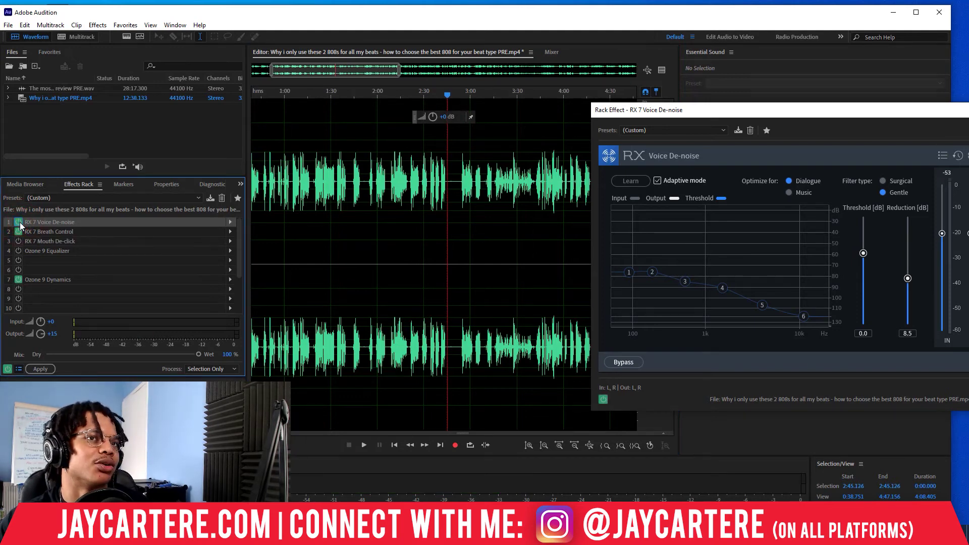
{"action": "key", "text": "space"}
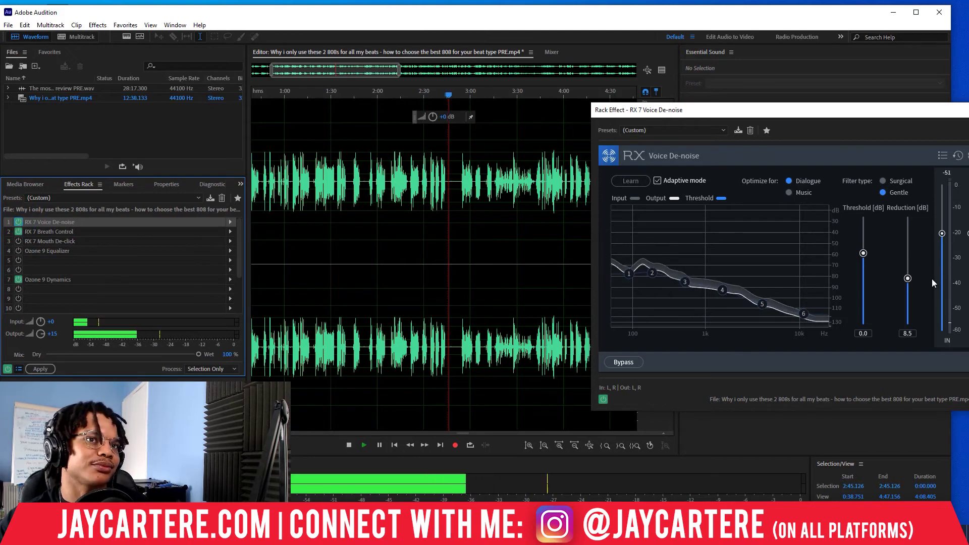
Try higher reduction and Surgical filtering, then settle on 11.5 dB with Gentle filtering.
{"action": "mouse_move", "coordinate": [907, 280]}
{"action": "left_mouse_down"}
{"action": "mouse_move", "coordinate": [908, 218]}
{"action": "mouse_move", "coordinate": [908, 279]}
{"action": "left_mouse_up"}
{"action": "left_click", "coordinate": [446, 96]}
{"action": "key", "text": "space"}
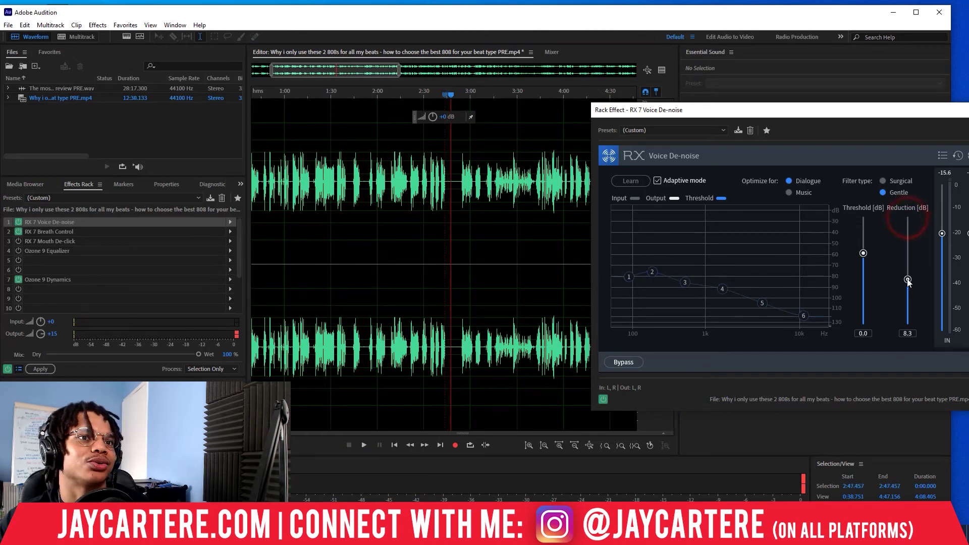
{"action": "left_click", "coordinate": [883, 181]}
{"action": "key", "text": "space"}
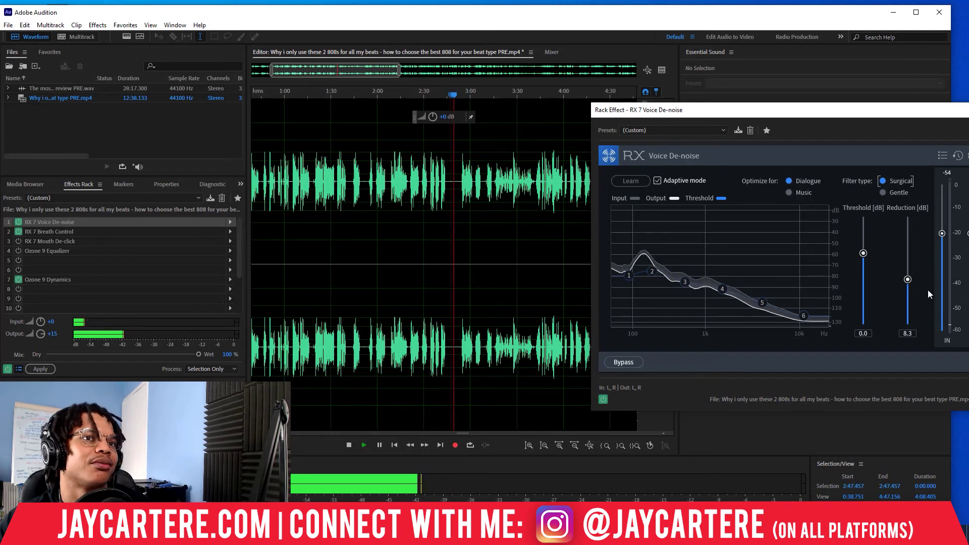
{"action": "left_click_drag", "start_coordinate": [907, 280], "coordinate": [907, 263]}
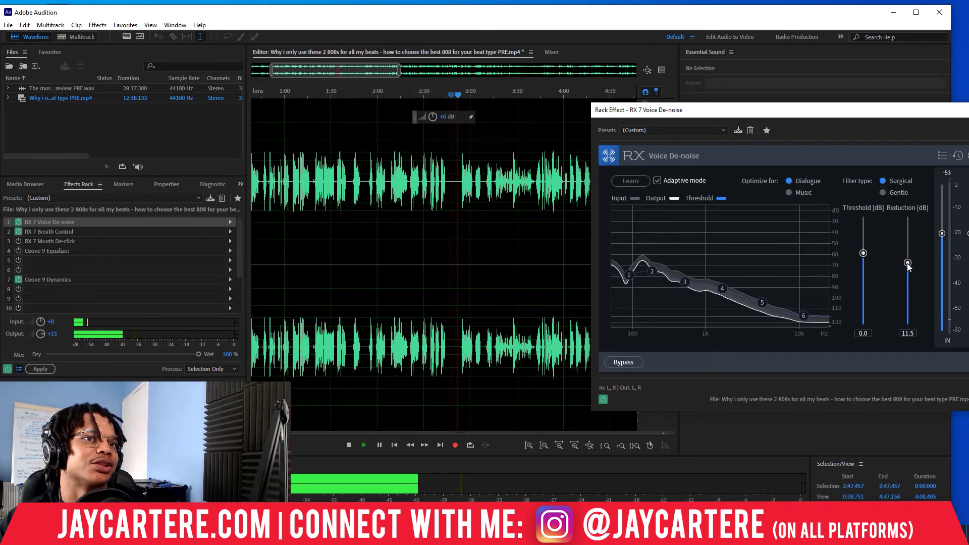
{"action": "key", "text": "space"}
{"action": "left_click", "coordinate": [885, 193]}
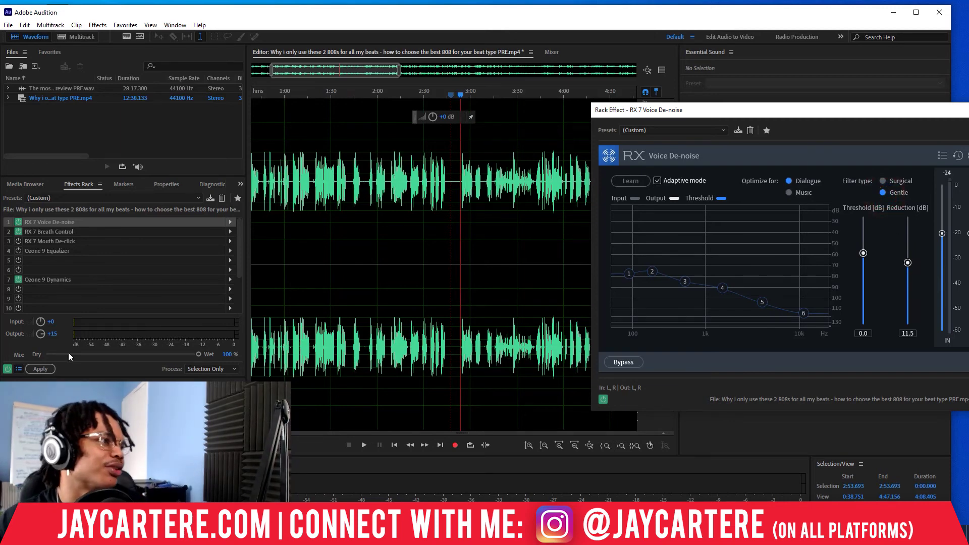
Enter 0 as the Effects Rack output gain, resetting it from +15 to +0 dB.
{"action": "left_click", "coordinate": [52, 334]}
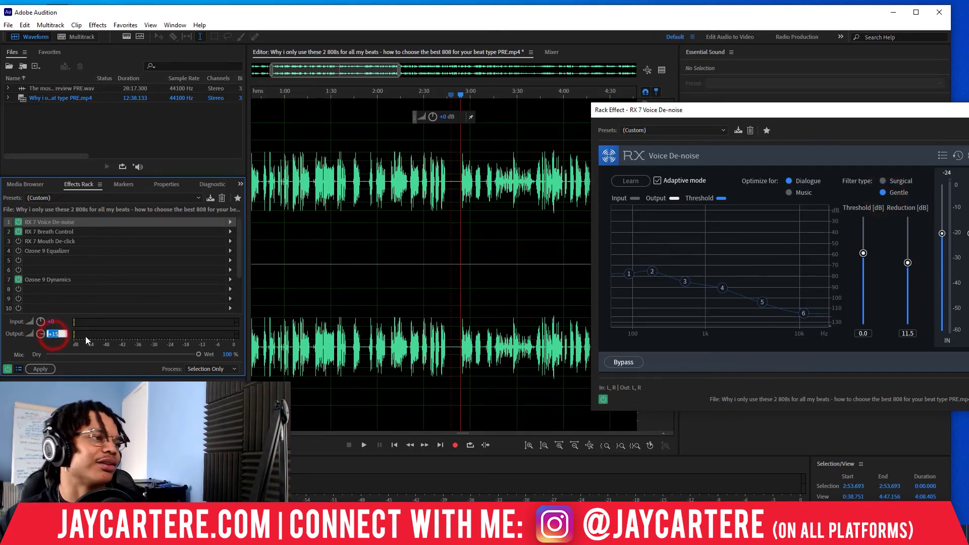
{"action": "type", "text": "0"}
{"action": "key", "text": "Return"}
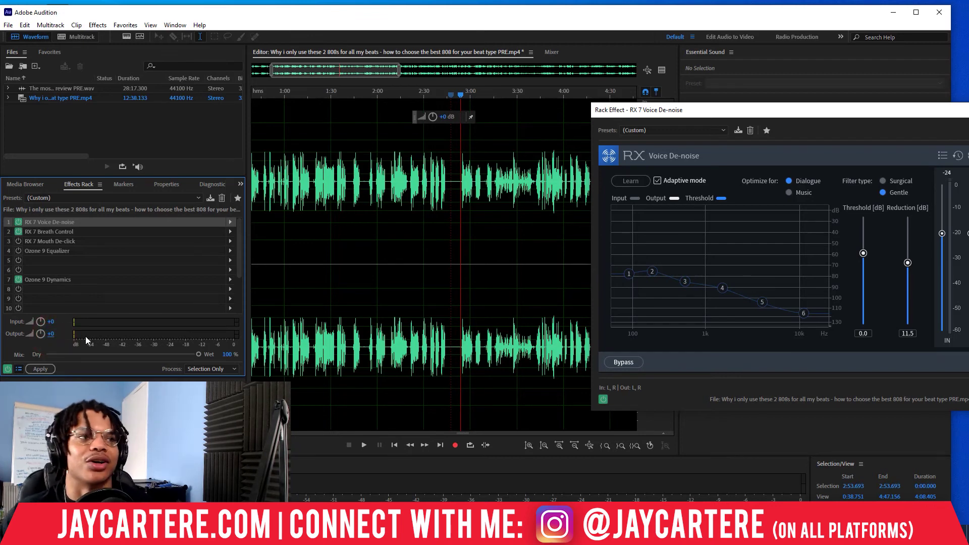